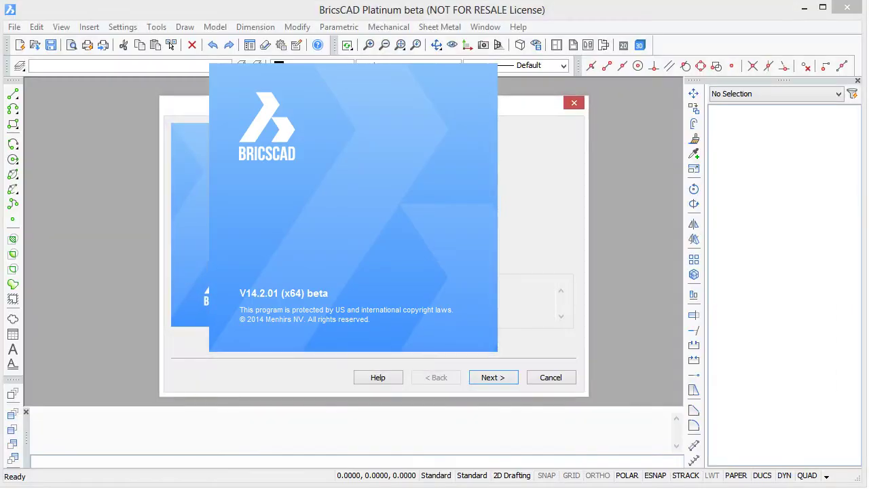
# Advance through the startup wizard
pyautogui.click(487, 379)
pyautogui.click(489, 378)
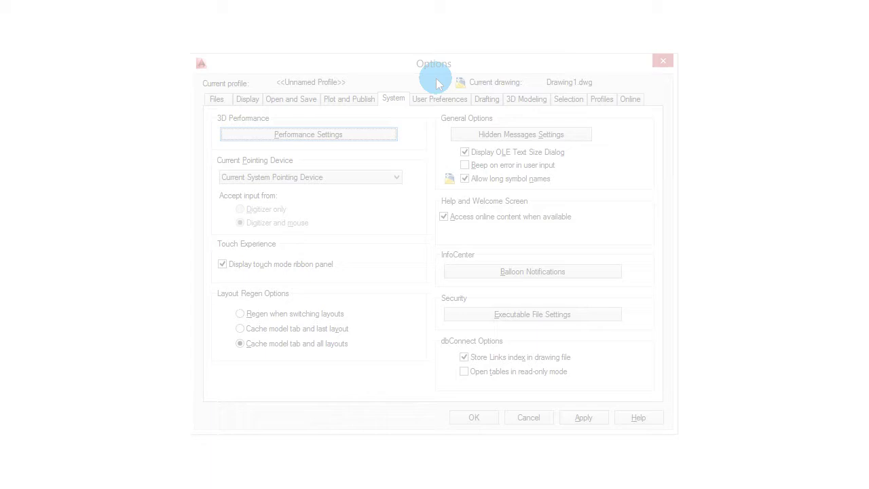
# Switch to AutoCAD's Options dialog and examine its option pages, from Files and Display through Selection and User Preferences
pyautogui.click(216, 99)
pyautogui.click(249, 100)
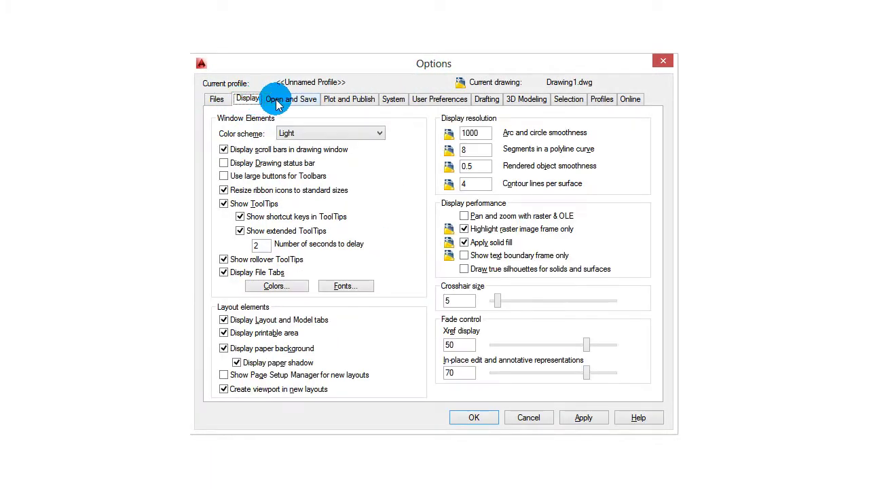
pyautogui.click(282, 99)
pyautogui.click(326, 103)
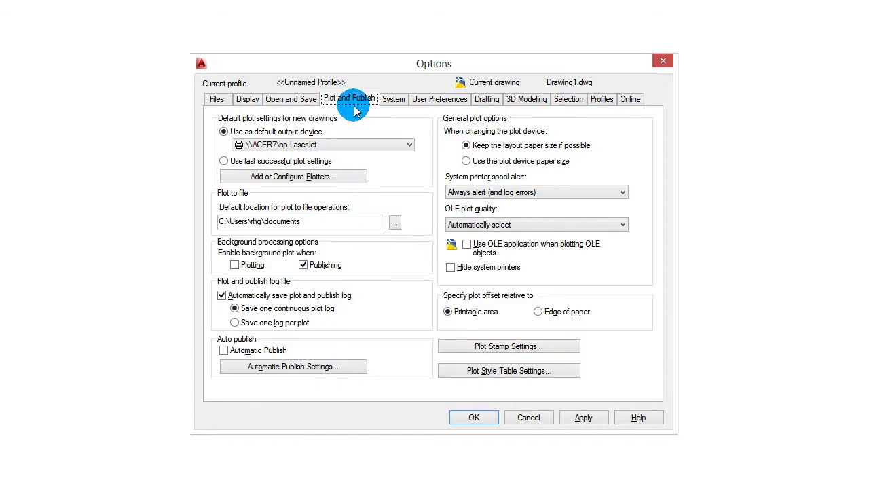
pyautogui.click(396, 102)
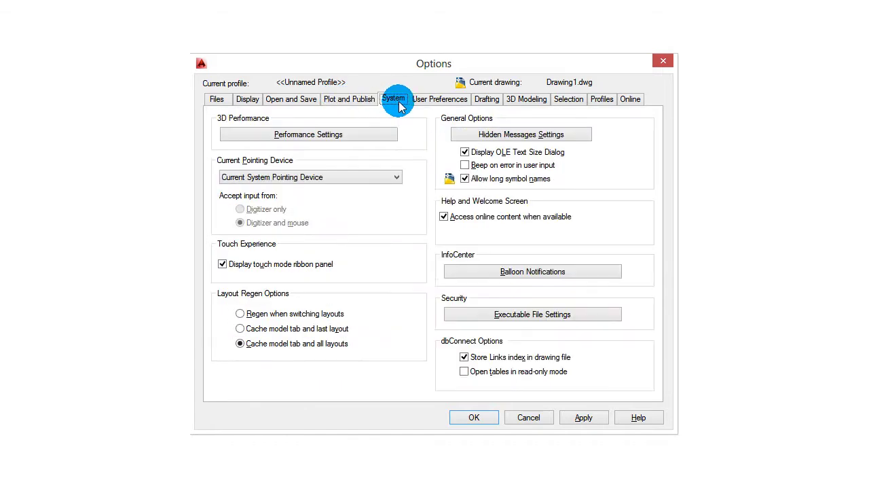
pyautogui.click(442, 101)
pyautogui.click(489, 102)
pyautogui.click(531, 100)
pyautogui.click(565, 100)
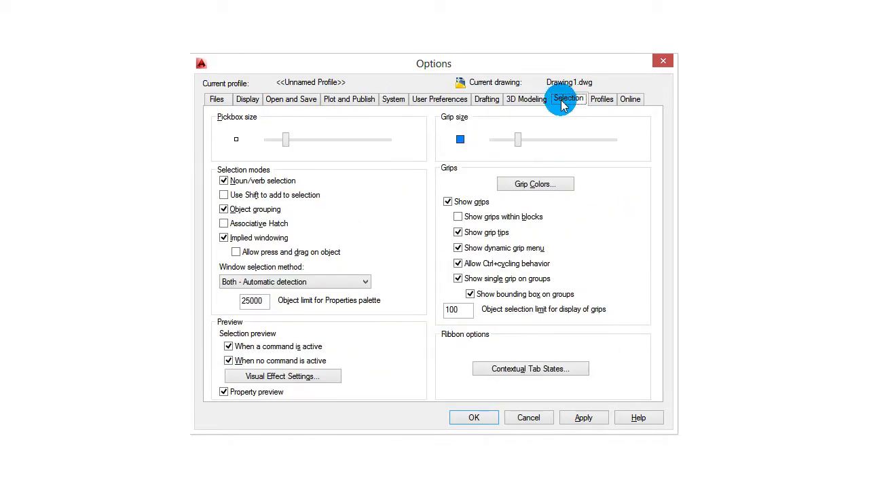
pyautogui.click(430, 101)
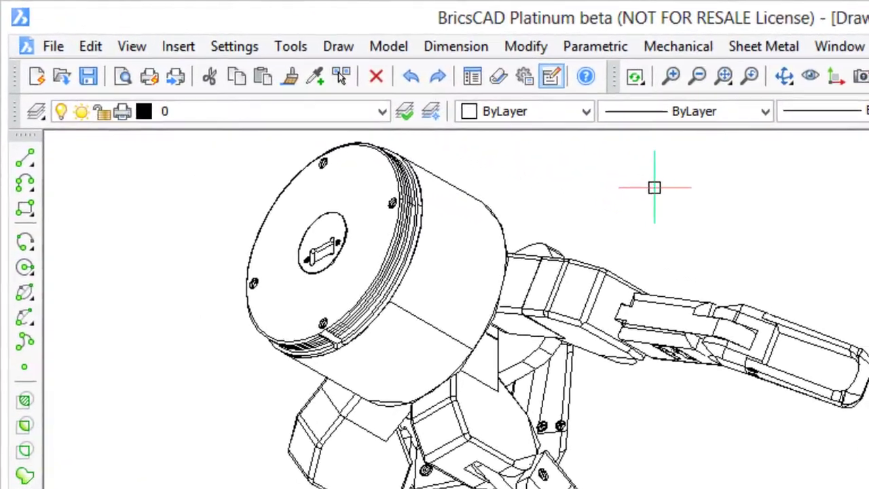
# Switch to BricsCAD and open the Settings dialog for the robot gripper drawing
pyautogui.click(478, 72)
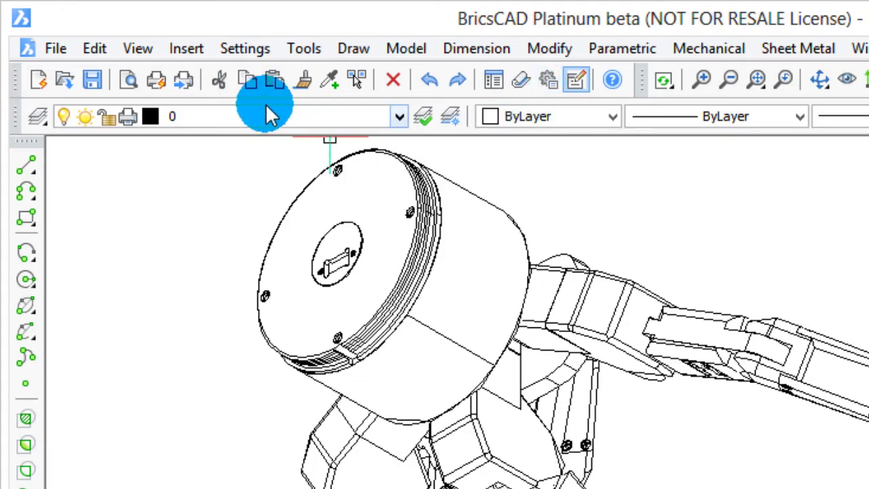
pyautogui.click(245, 49)
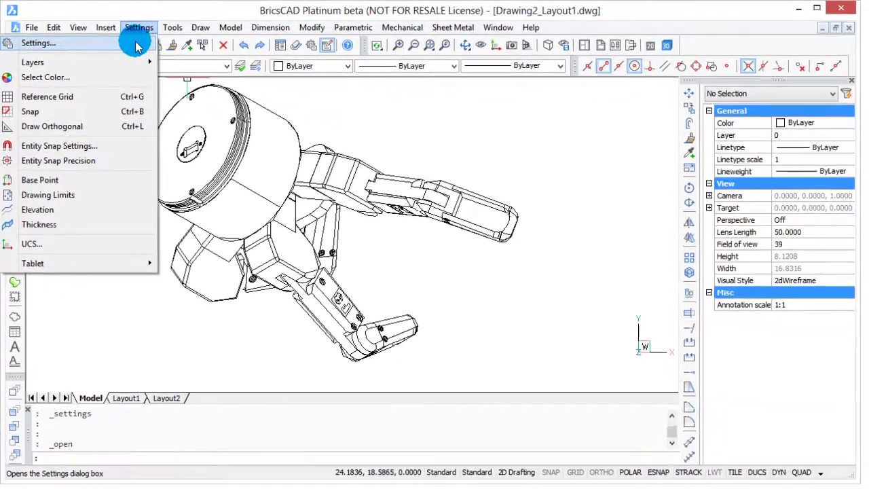
pyautogui.click(148, 47)
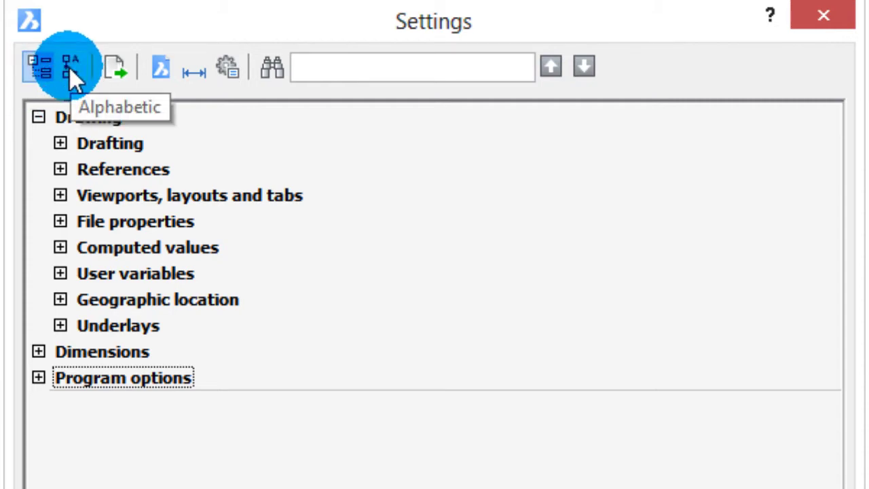
# Examine the Drafting settings by category and browse all the settings in alphabetic order
pyautogui.click(40, 66)
pyautogui.click(61, 142)
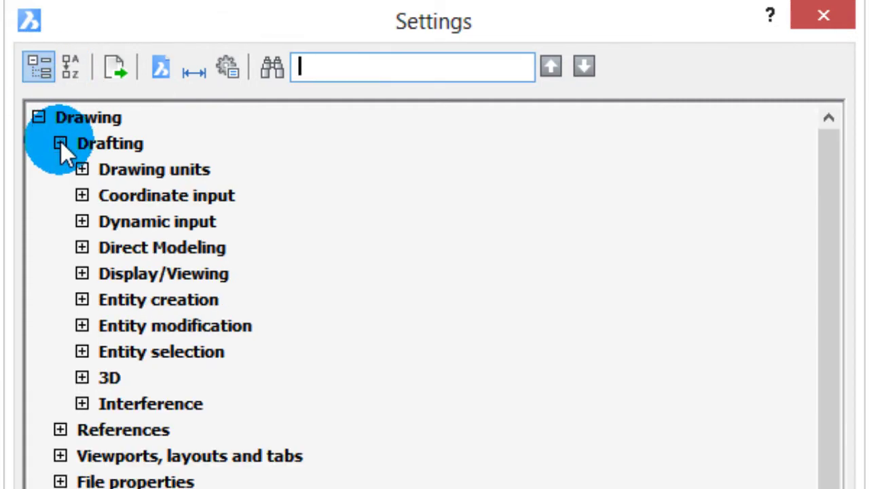
pyautogui.click(81, 194)
pyautogui.click(68, 70)
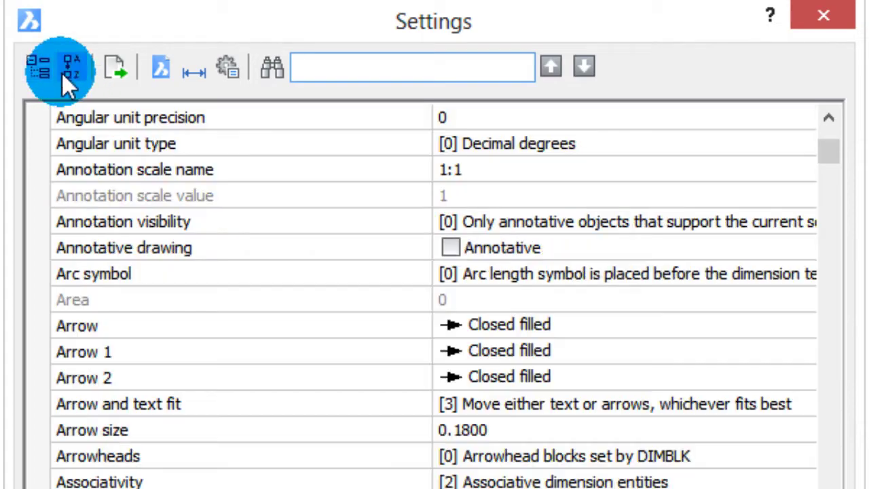
pyautogui.scroll(-12, 261, 271)
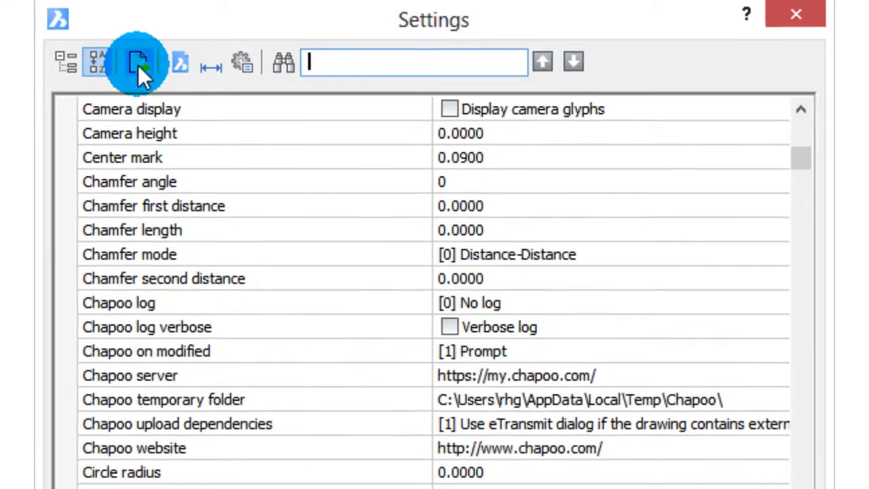
# Export the settings to settings.csv in My Documents, replacing the existing file
pyautogui.click(138, 66)
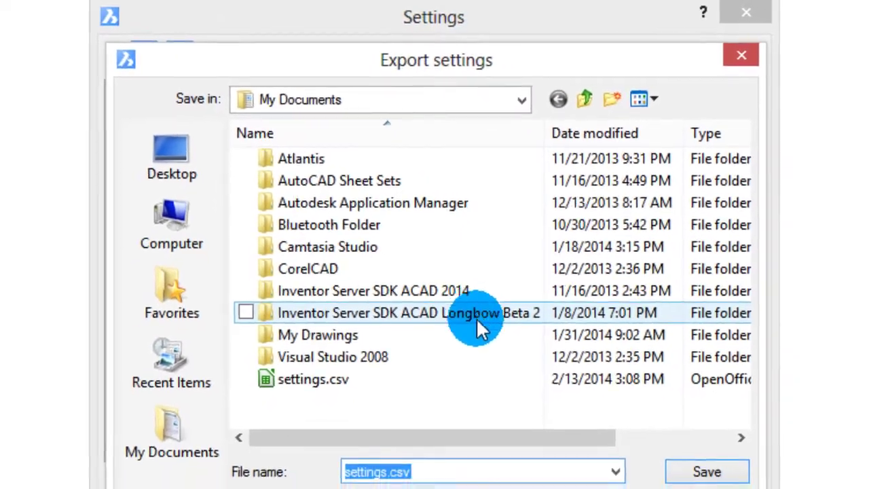
pyautogui.click(703, 471)
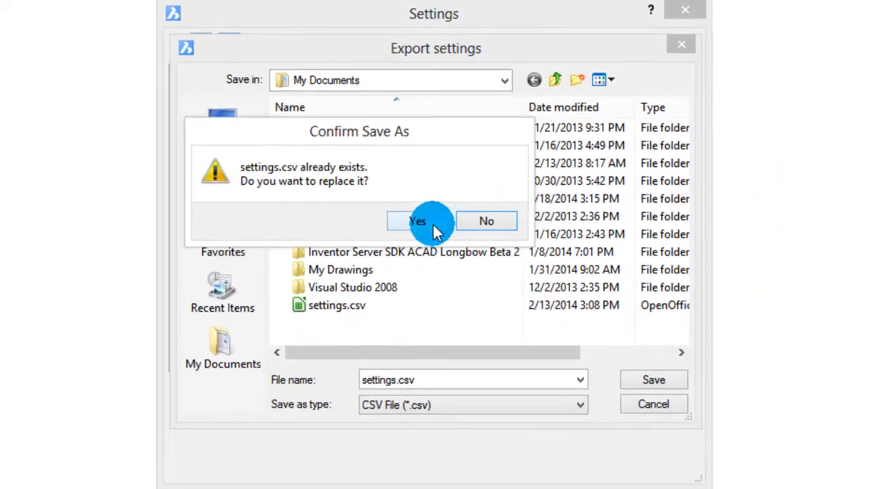
pyautogui.click(420, 231)
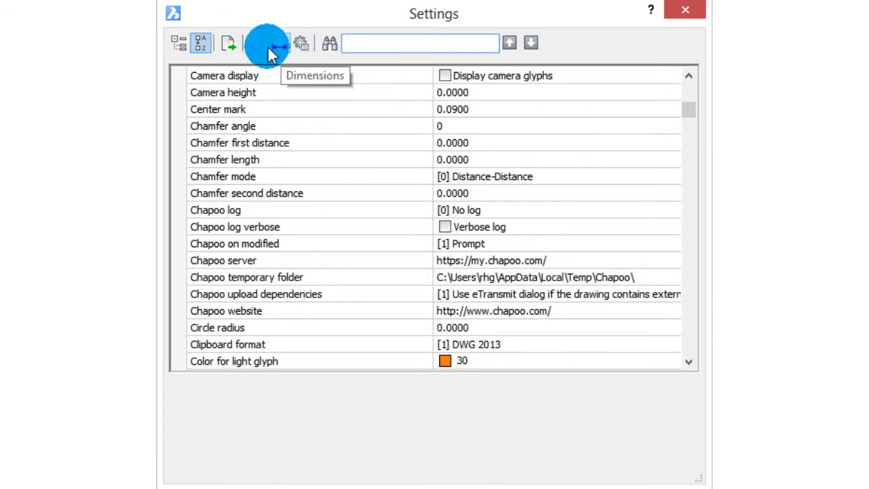
# View the Dimensions settings group and the Program options group
pyautogui.click(282, 47)
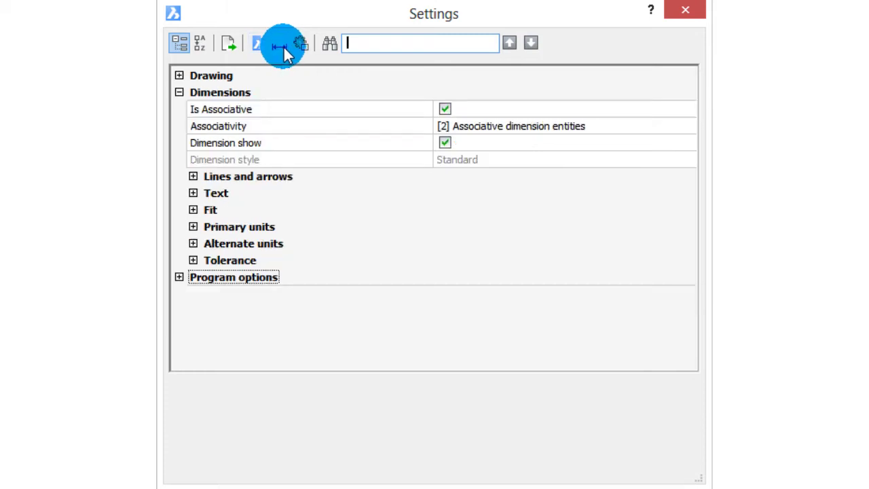
pyautogui.click(302, 45)
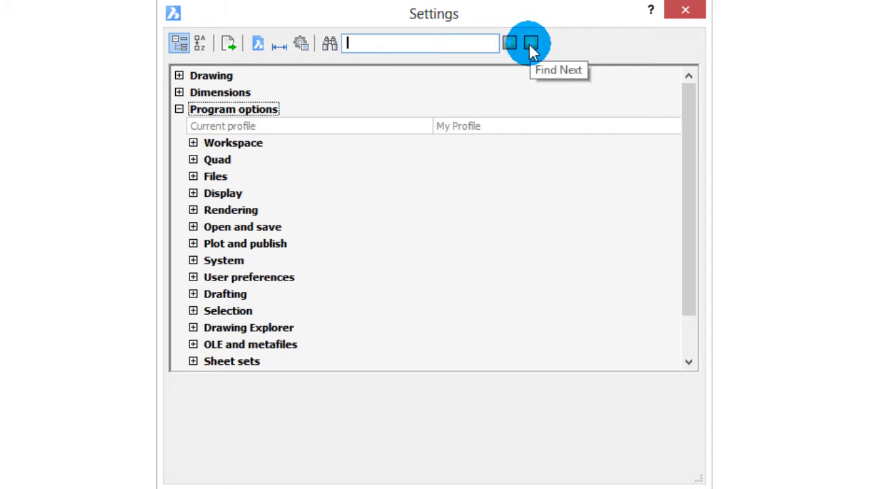
pyautogui.click(328, 45)
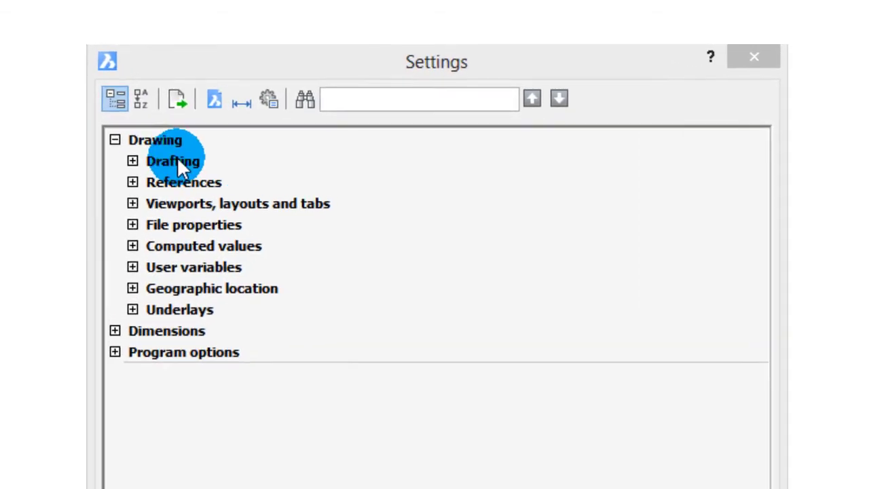
# In the Drafting group's Coordinate input settings, turn on Orthogonal mode and set Tablet mode to [1] Digitizing mode
pyautogui.click(132, 161)
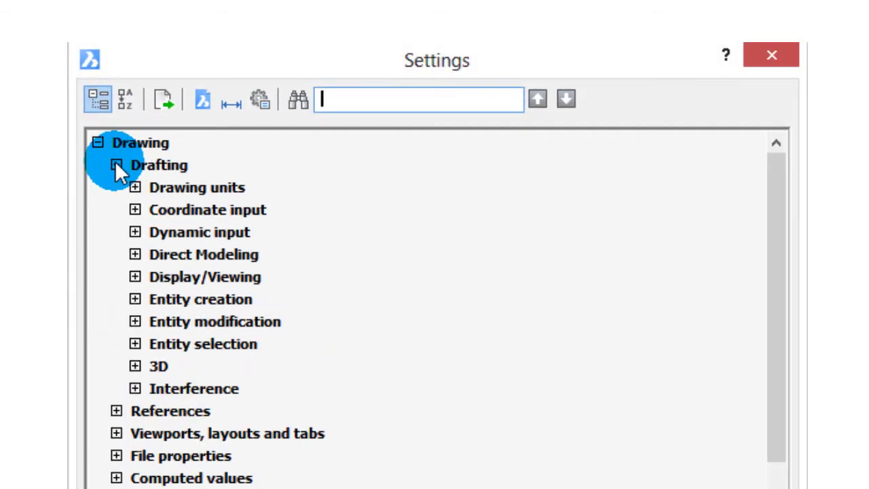
pyautogui.click(135, 210)
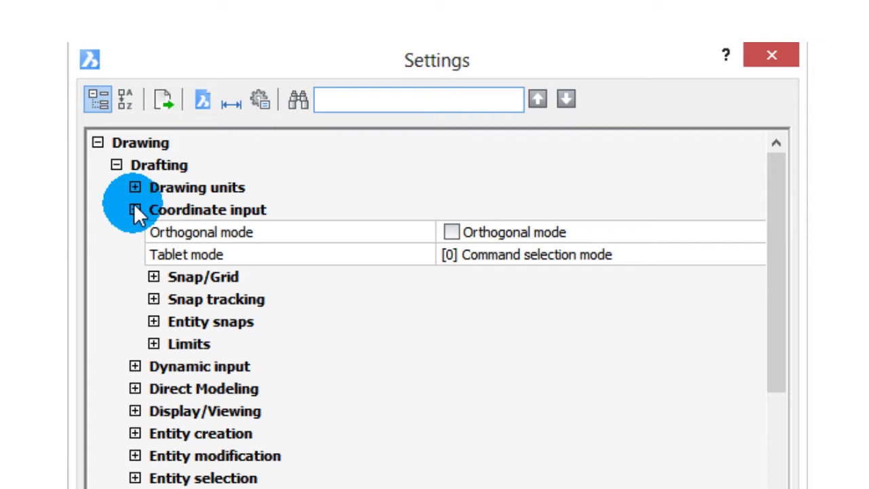
pyautogui.click(451, 232)
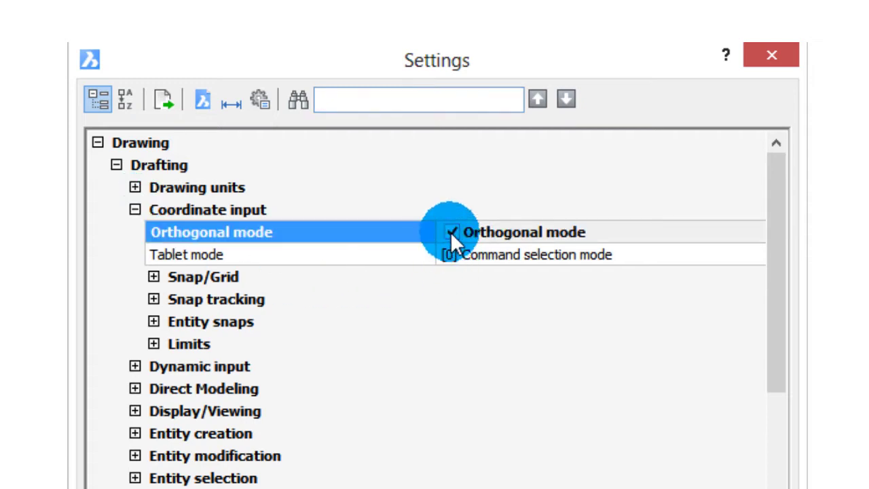
pyautogui.click(486, 257)
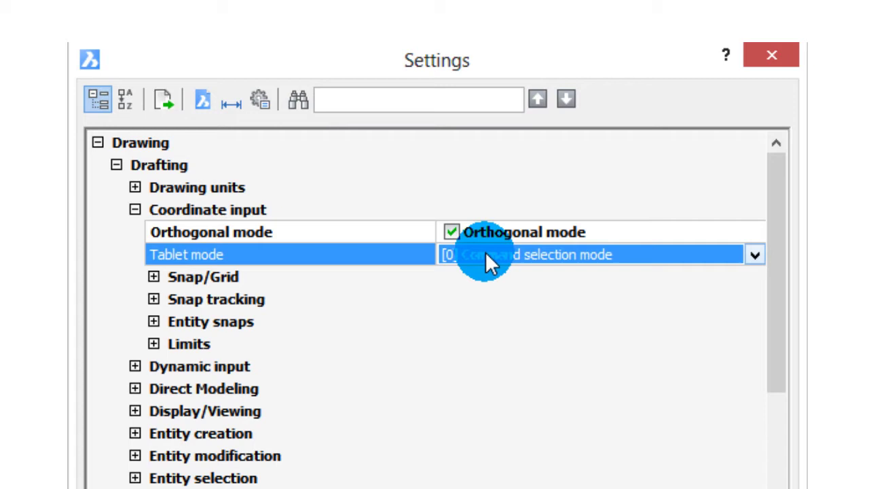
pyautogui.click(487, 257)
pyautogui.click(494, 297)
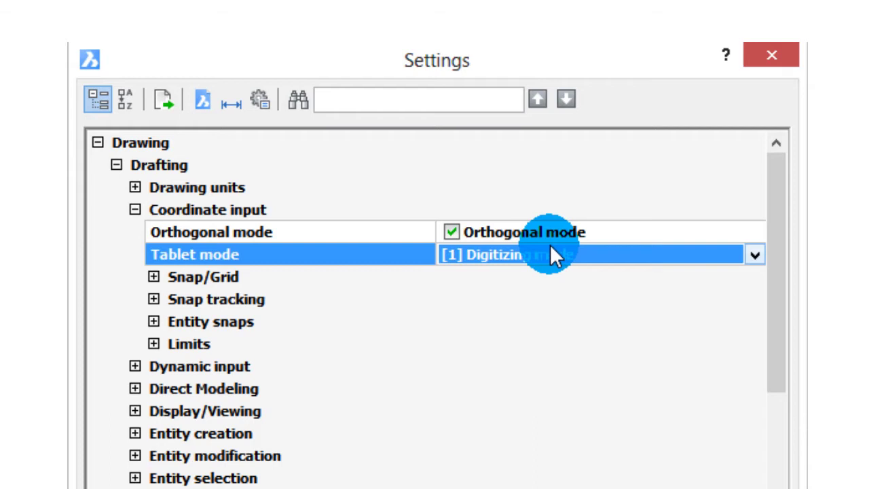
pyautogui.click(154, 276)
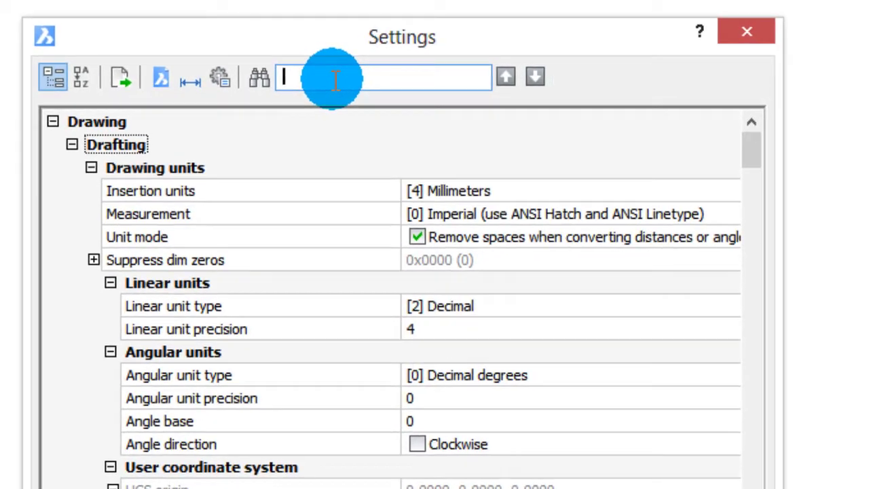
# Search the settings for "tablet", stepping through the matches, and try the term "tablets" as well
pyautogui.write('tablet')
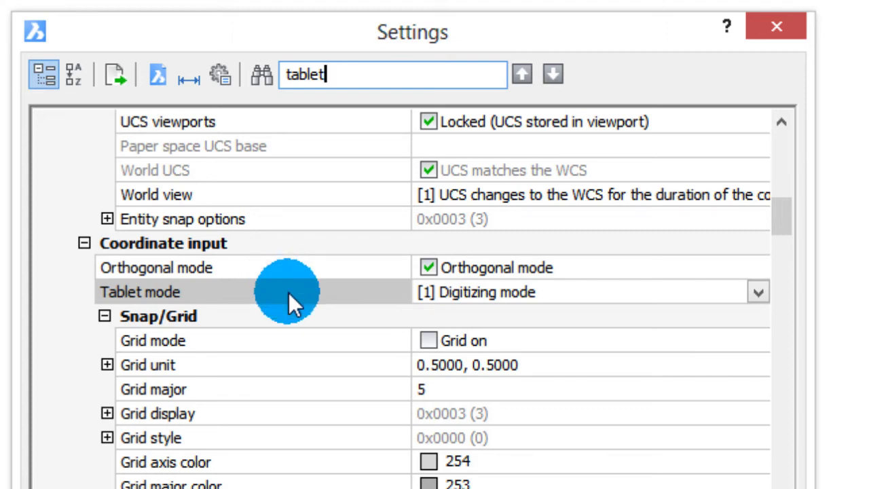
pyautogui.click(548, 71)
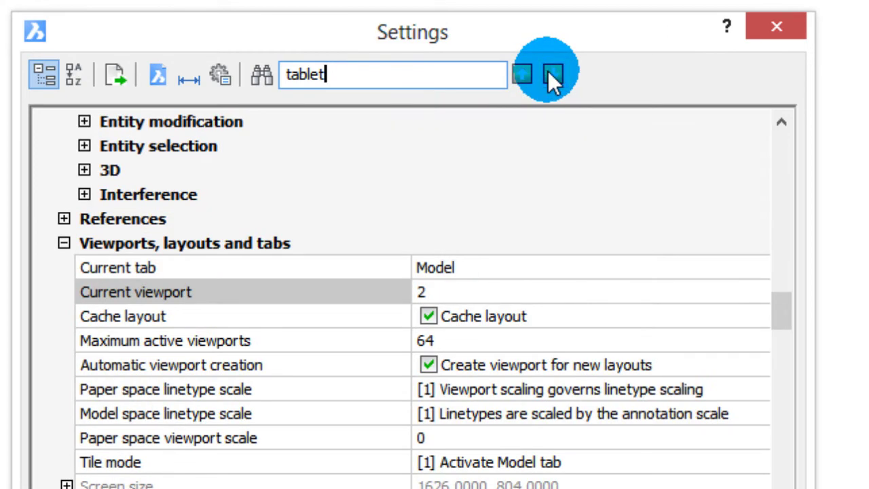
pyautogui.click(548, 71)
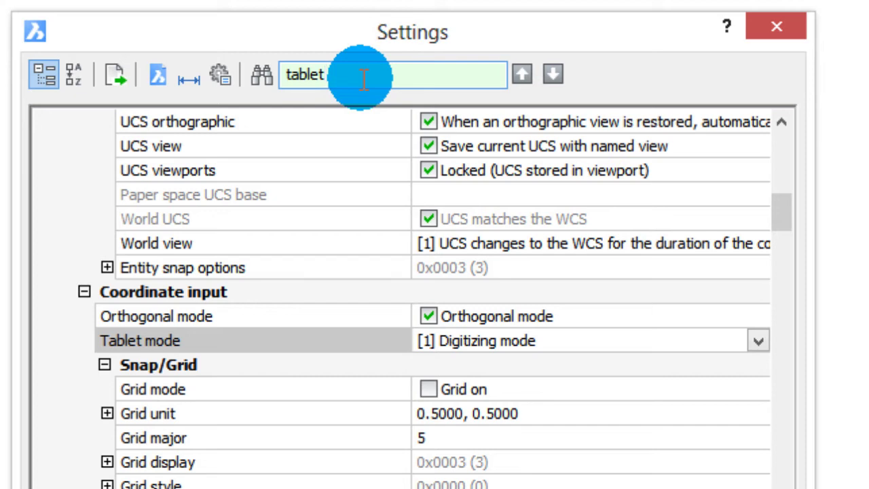
pyautogui.write('s')
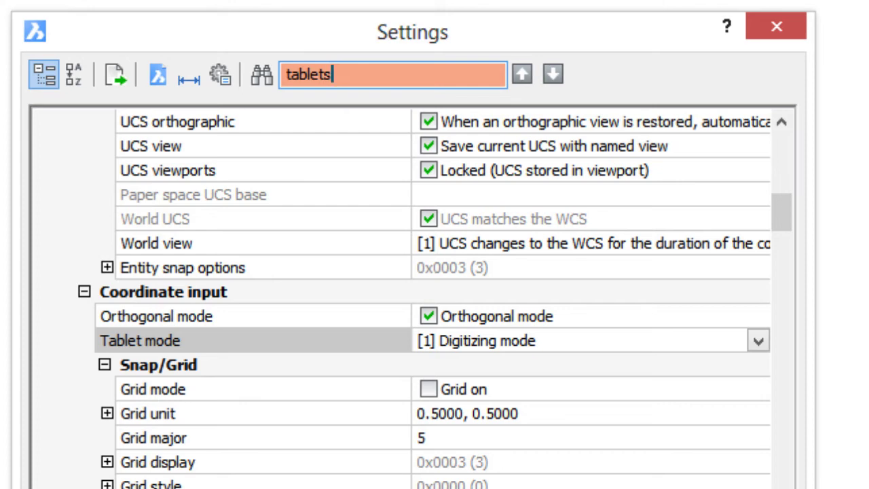
pyautogui.press('BackSpace')
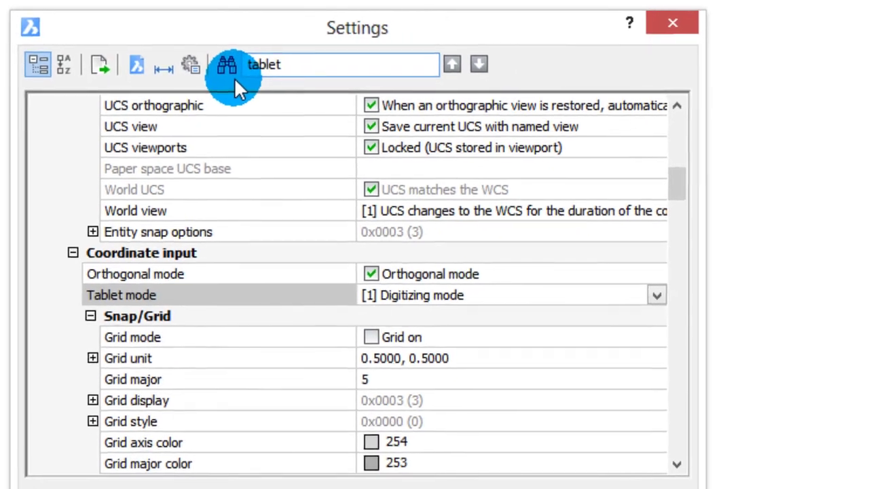
# Exclude categories from where the Find Setting search looks and apply the search options
pyautogui.click(227, 64)
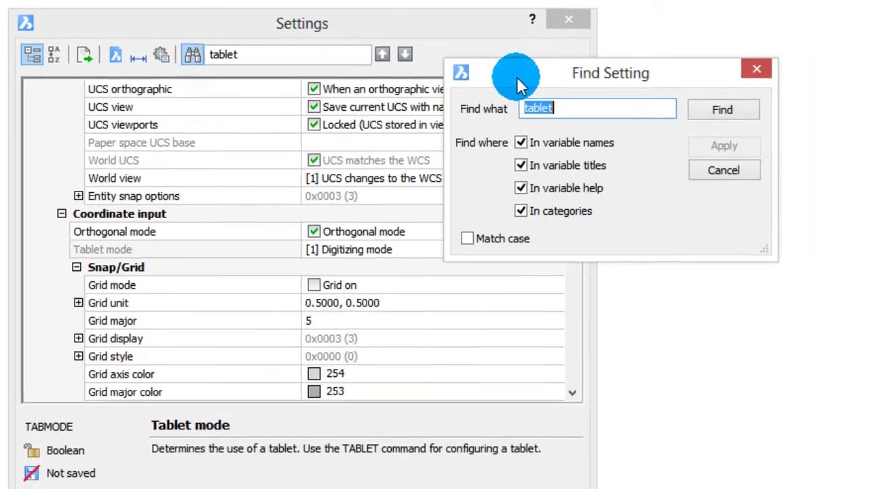
pyautogui.moveTo(517, 77); pyautogui.dragTo(569, 192)
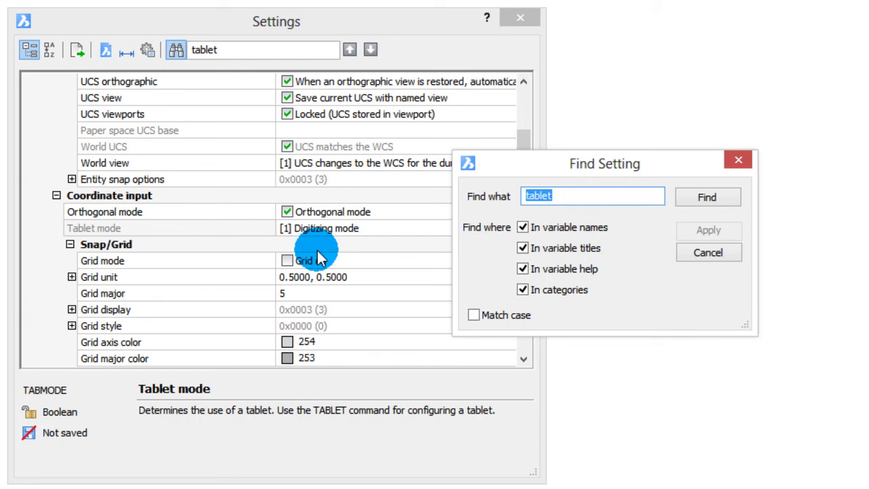
pyautogui.click(522, 290)
pyautogui.click(523, 249)
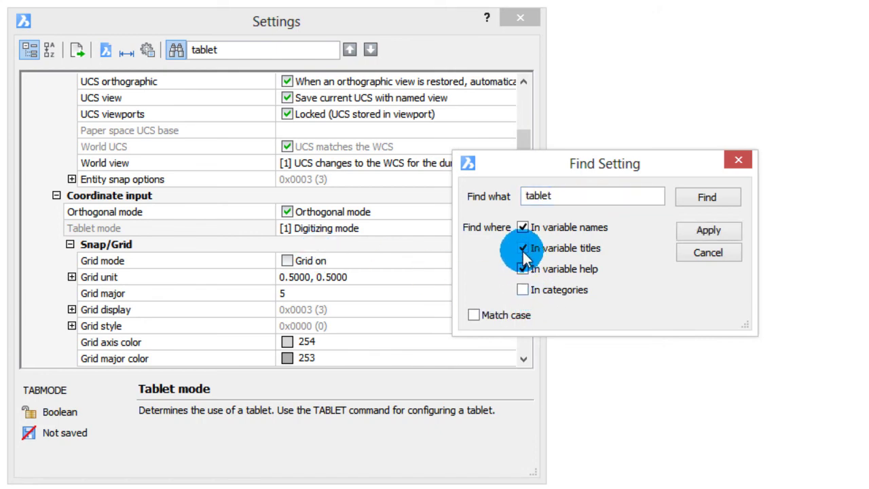
pyautogui.click(724, 233)
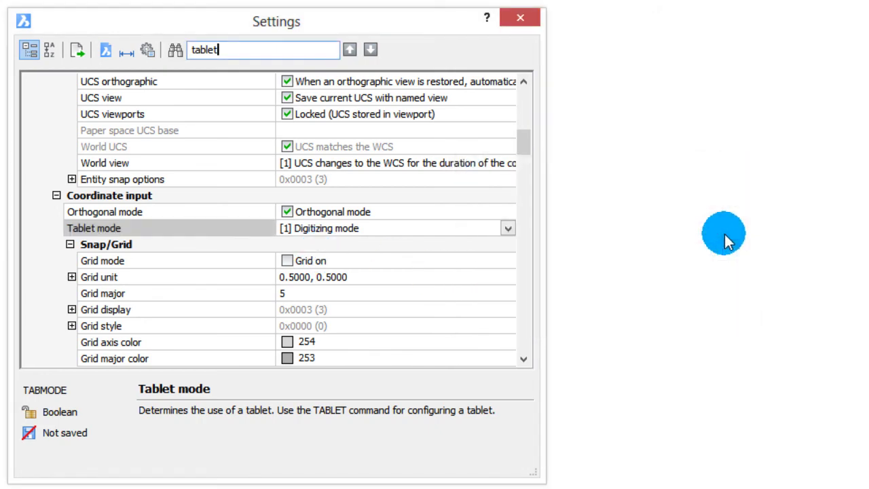